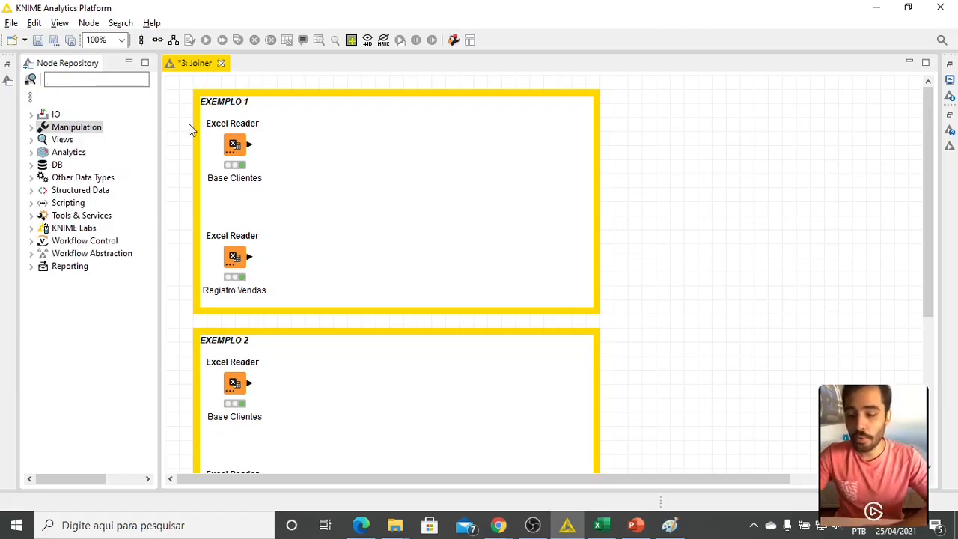
Step: Add a Joiner node to EXEMPLO 1, connecting Base Clientes to its first input and Registro Vendas to its second
click(86, 79)
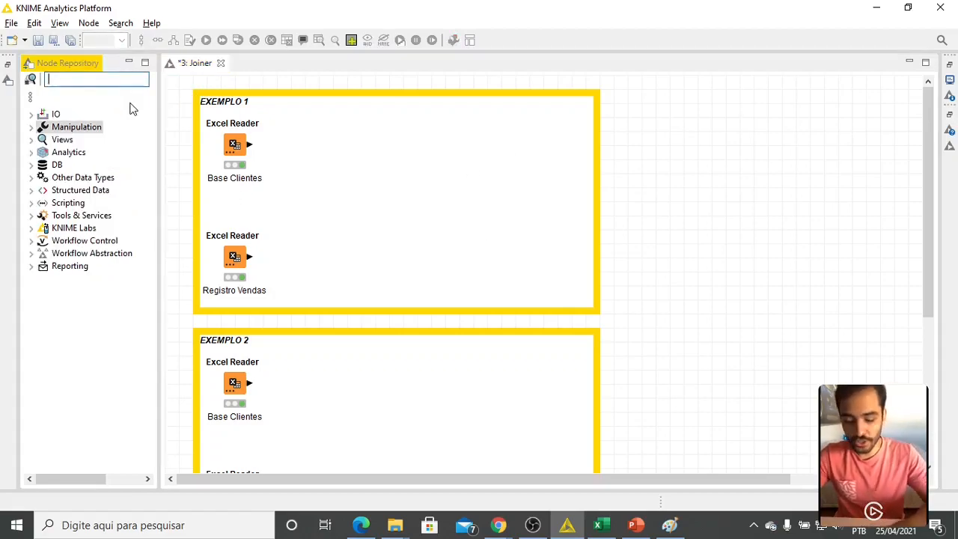
text(joine)
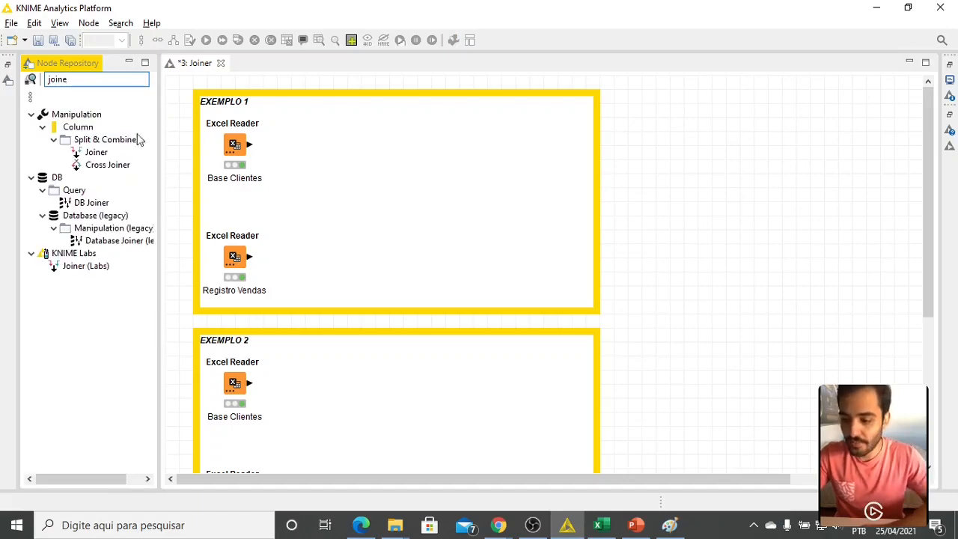
drag(105, 153, 313, 204)
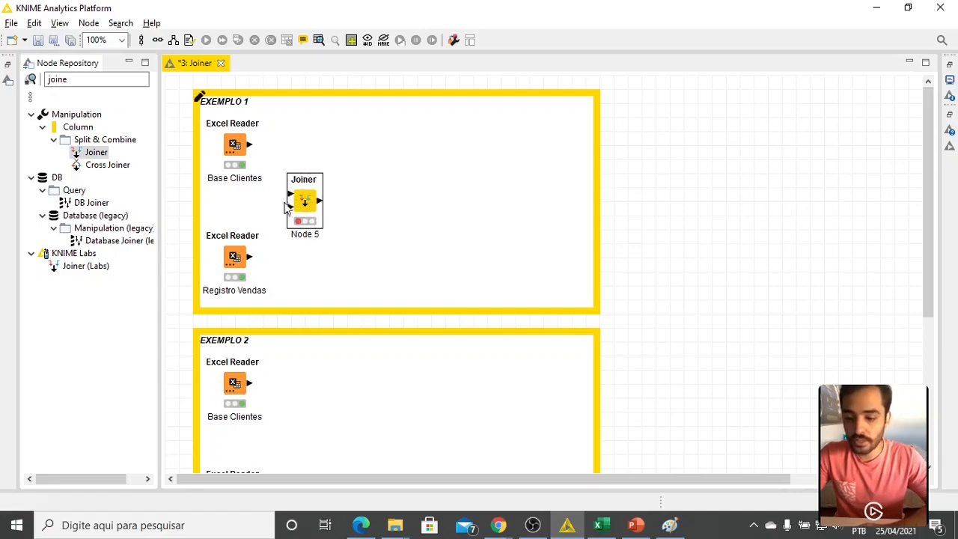
drag(251, 147, 300, 197)
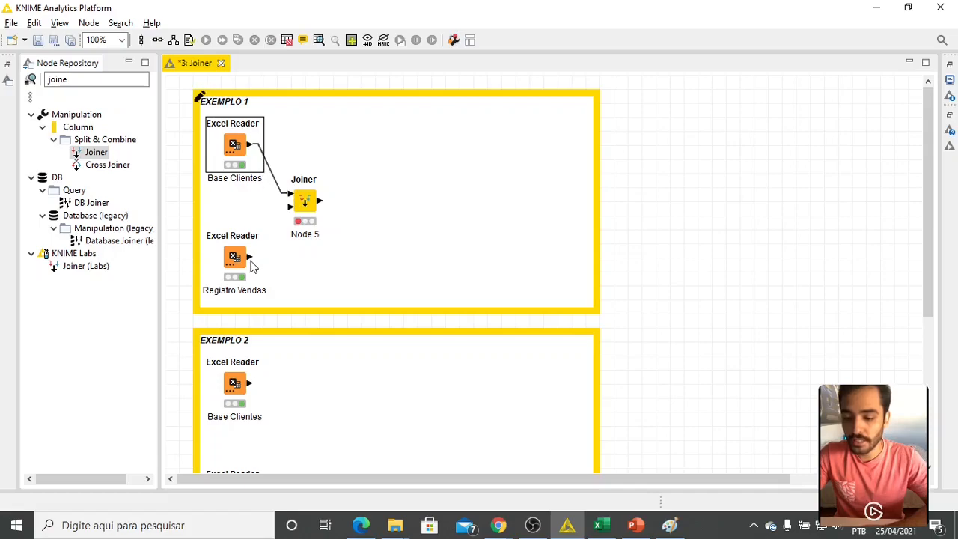
drag(250, 260, 307, 208)
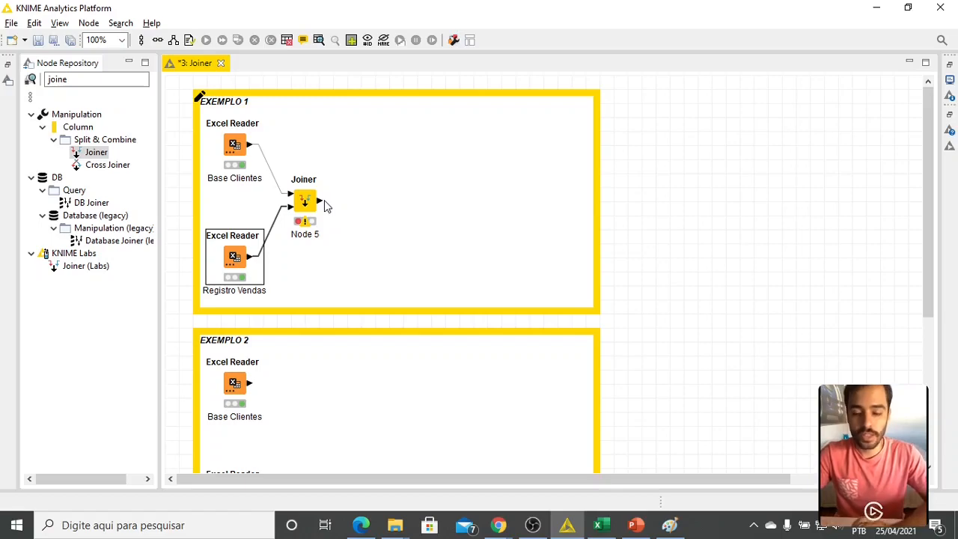
click(364, 207)
click(770, 180)
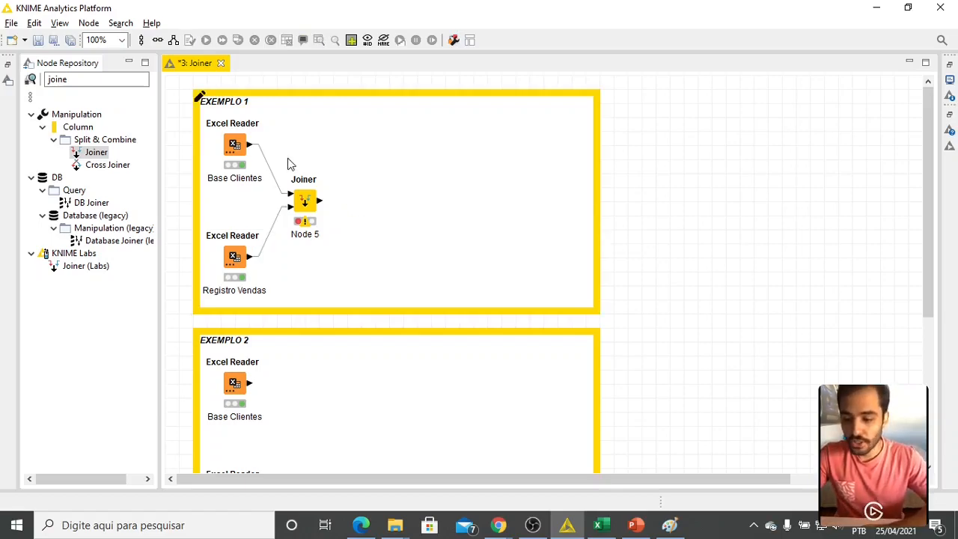
Step: Examine the output table of the Base Clientes reader in EXEMPLO 1, then close it
click(233, 151)
key(Escape)
right_click(238, 142)
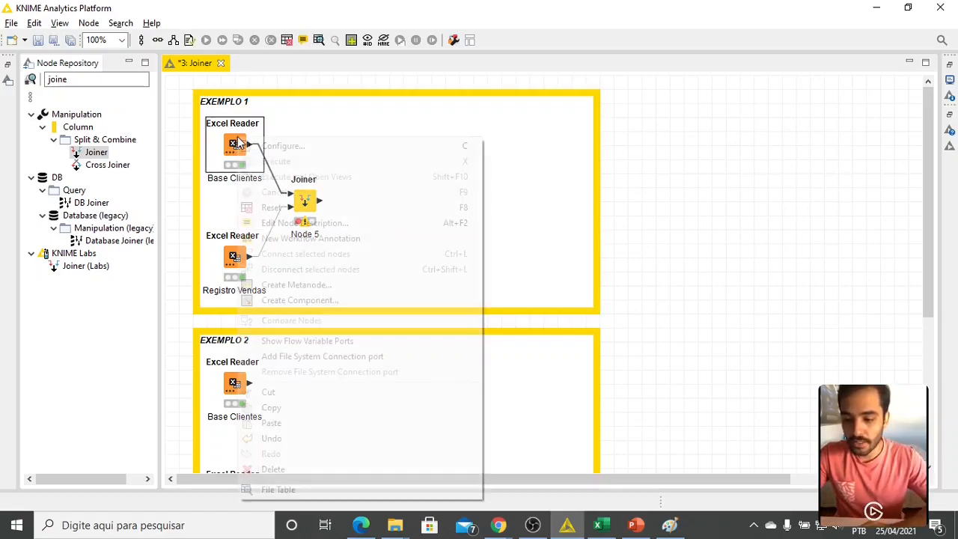
click(304, 491)
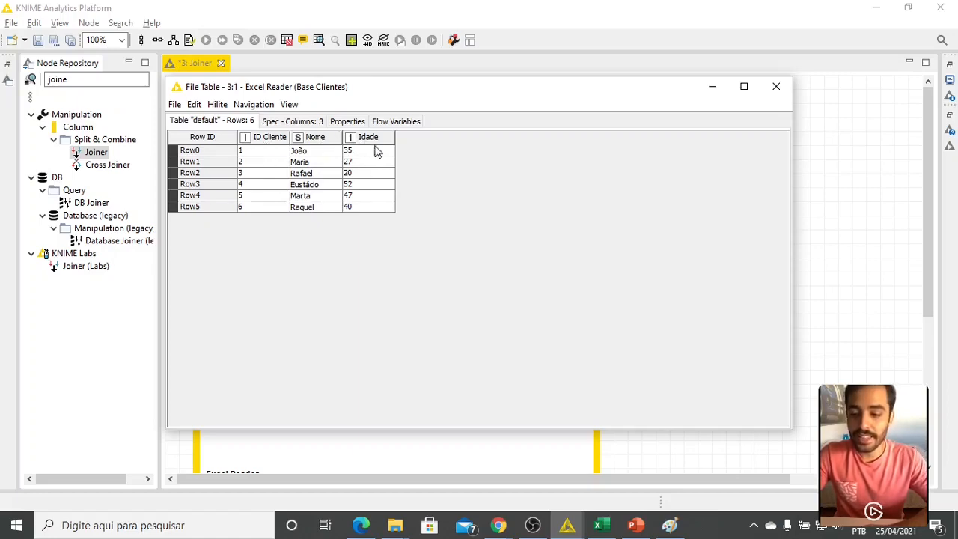
click(776, 86)
Step: Examine the Registro Vendas reader's output table with the Valor Gasto column widened to show its full header
click(239, 259)
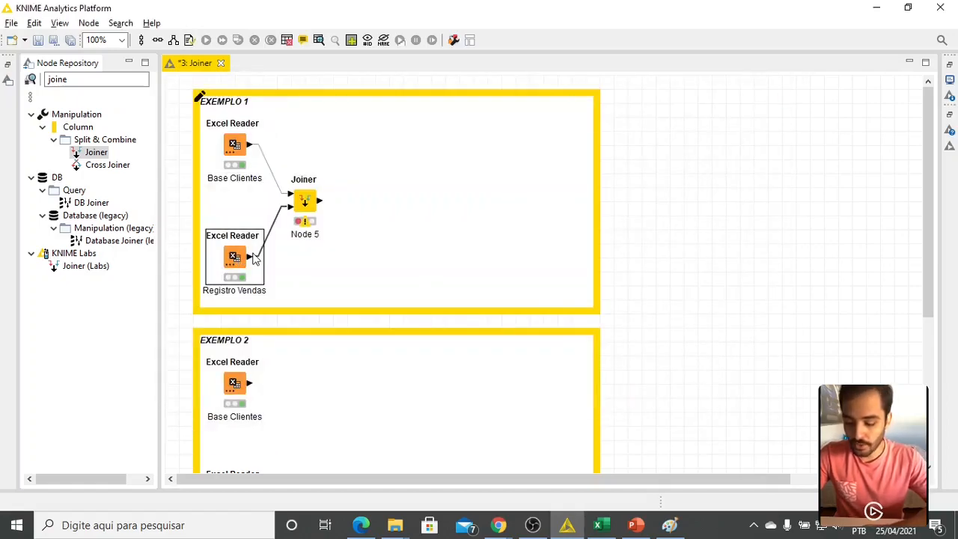
key(shift+F6)
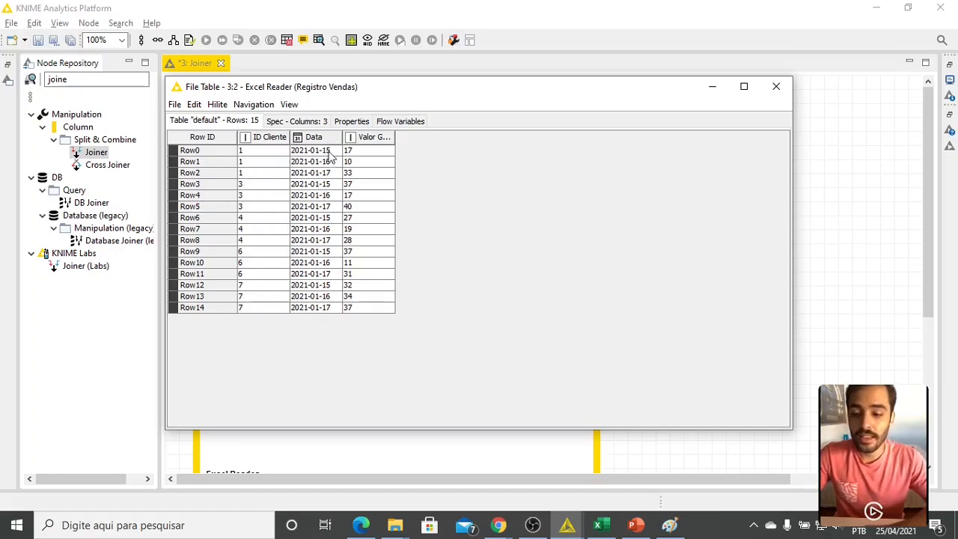
drag(395, 137, 443, 137)
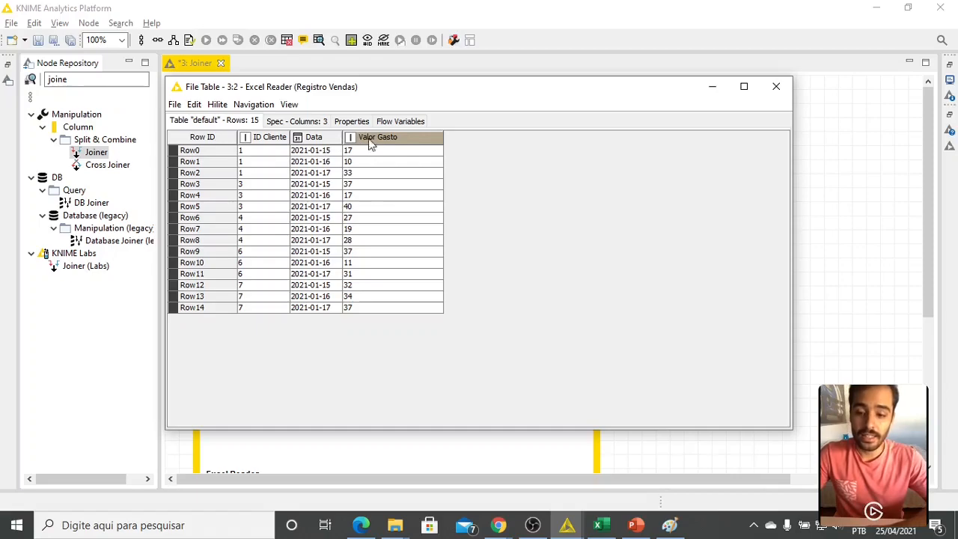
click(776, 87)
Step: Check the ID Cliente column in the Base Clientes table of EXEMPLO 1 again
click(243, 149)
key(shift+F6)
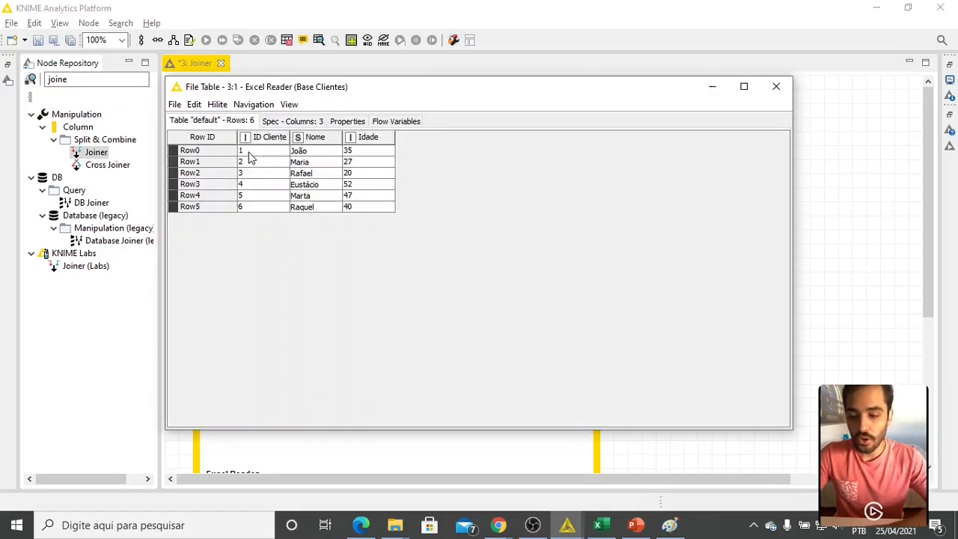
click(776, 88)
Step: Open the configuration of the EXEMPLO 1 Joiner node and choose Inner Join as the join mode
click(307, 201)
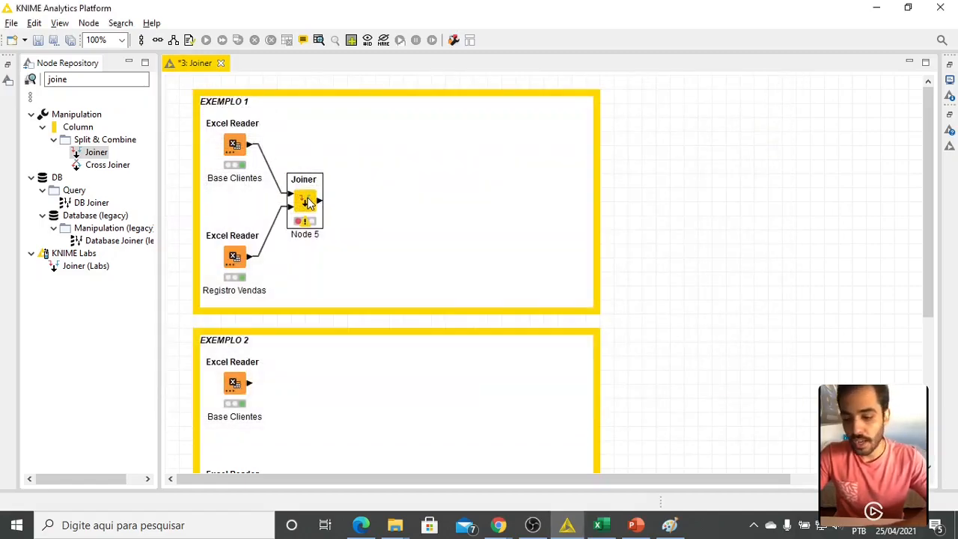
double_click(307, 202)
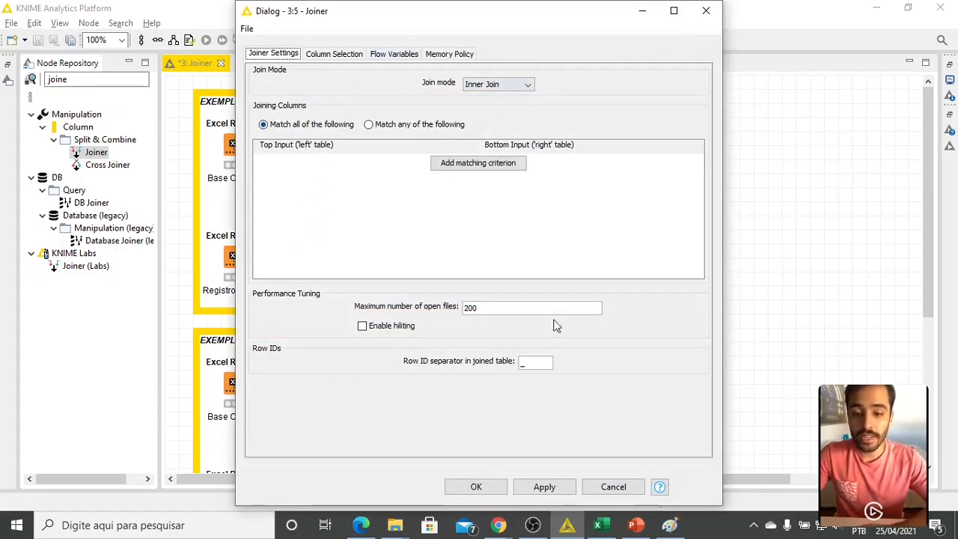
click(485, 85)
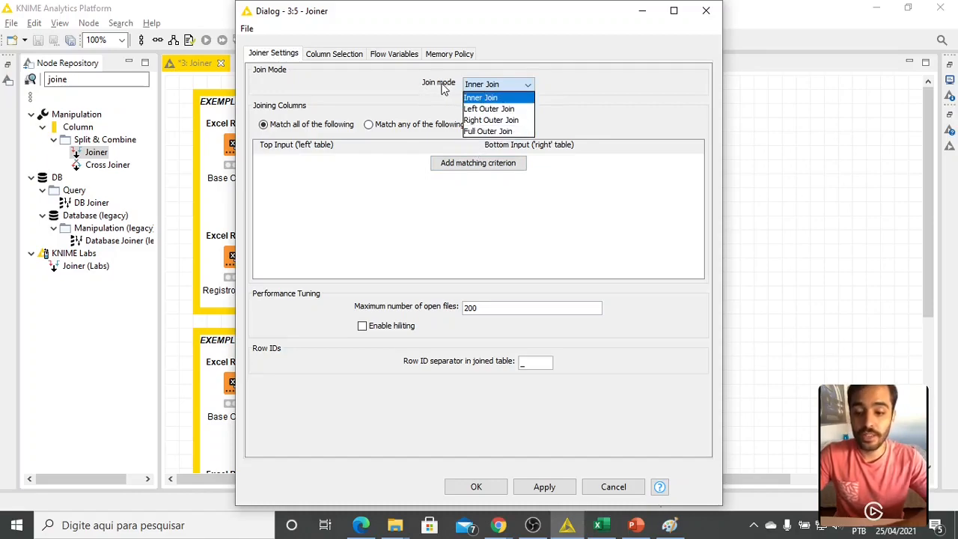
click(503, 88)
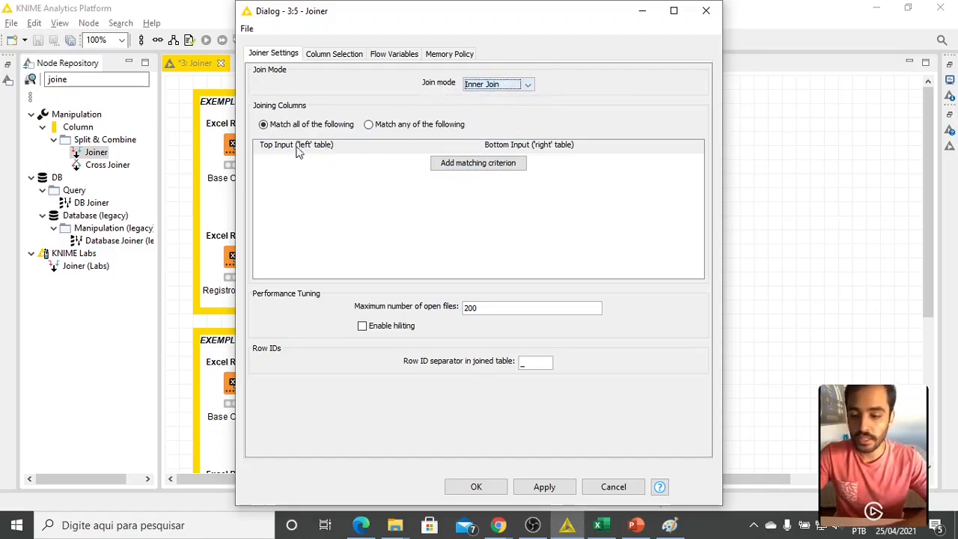
Step: Add a matching criterion that pairs ID Cliente in the top input with ID Cliente in the bottom input
click(499, 167)
click(434, 167)
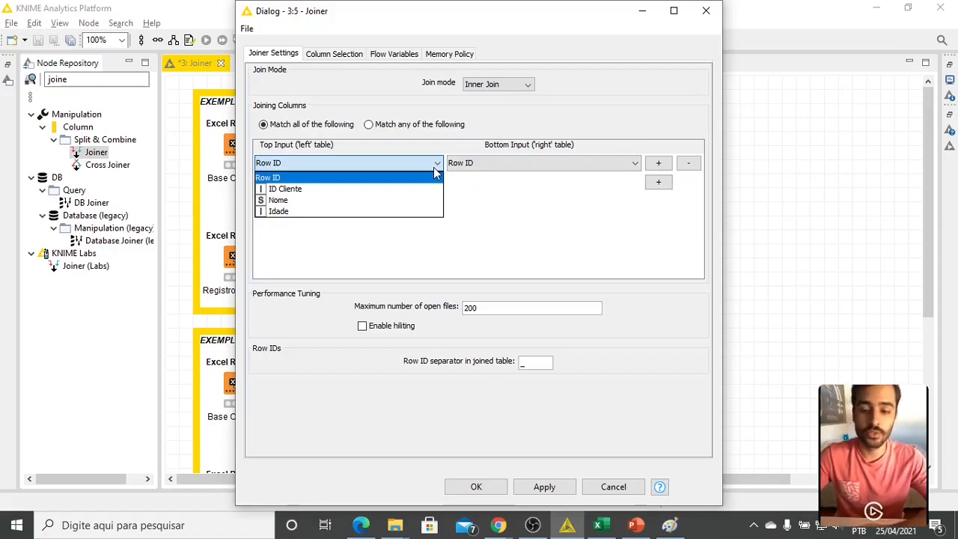
click(372, 191)
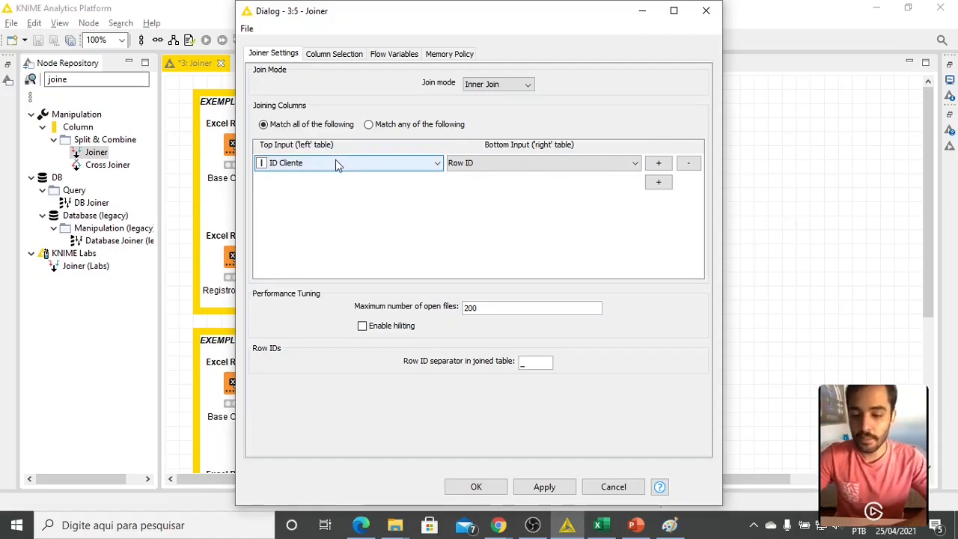
click(574, 166)
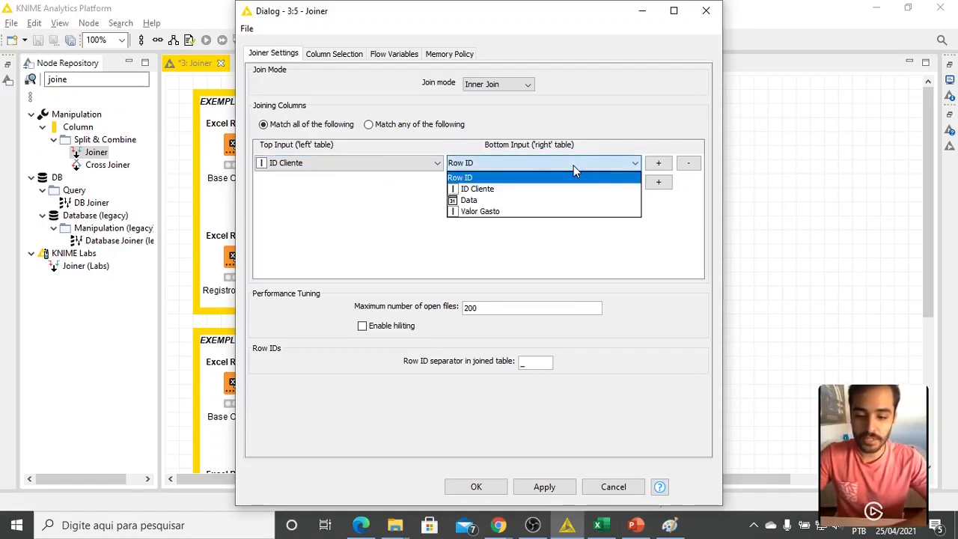
click(488, 192)
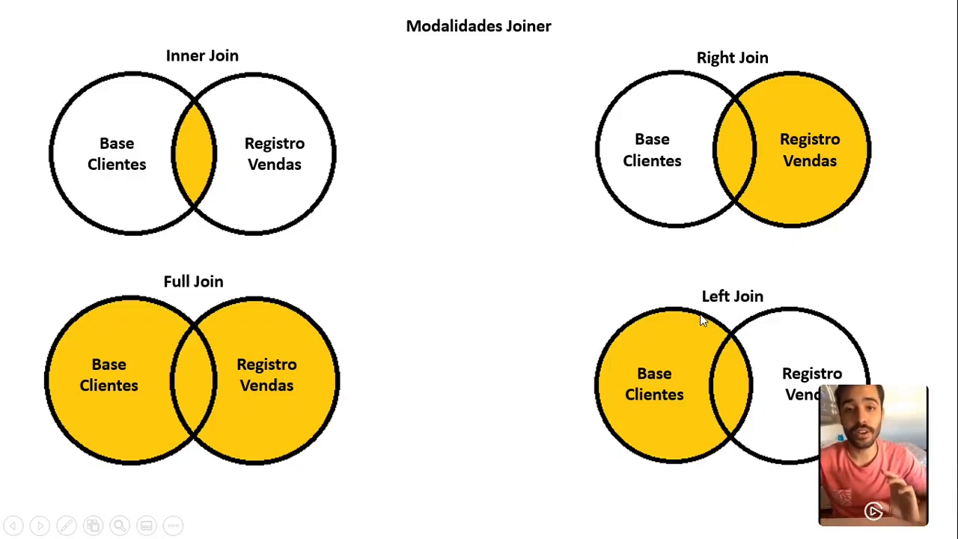
key(Right)
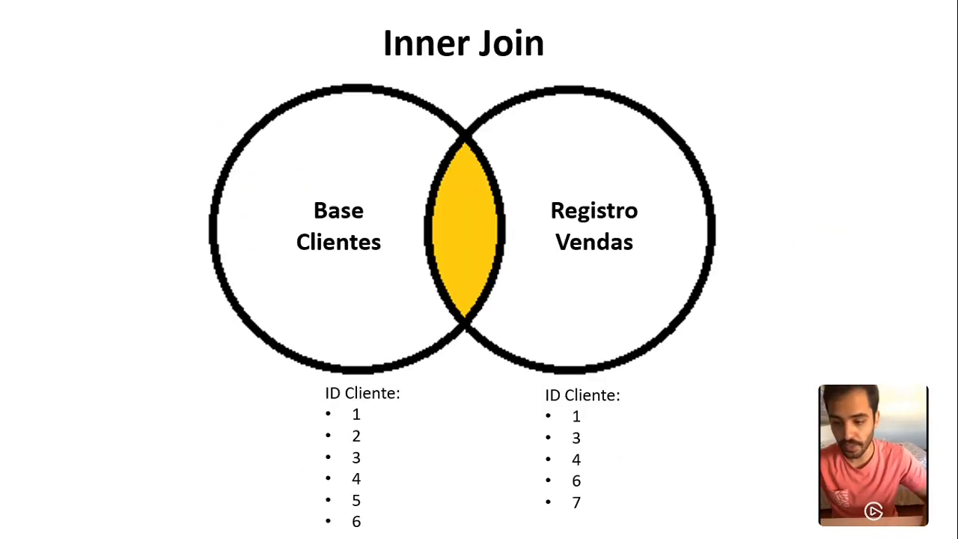
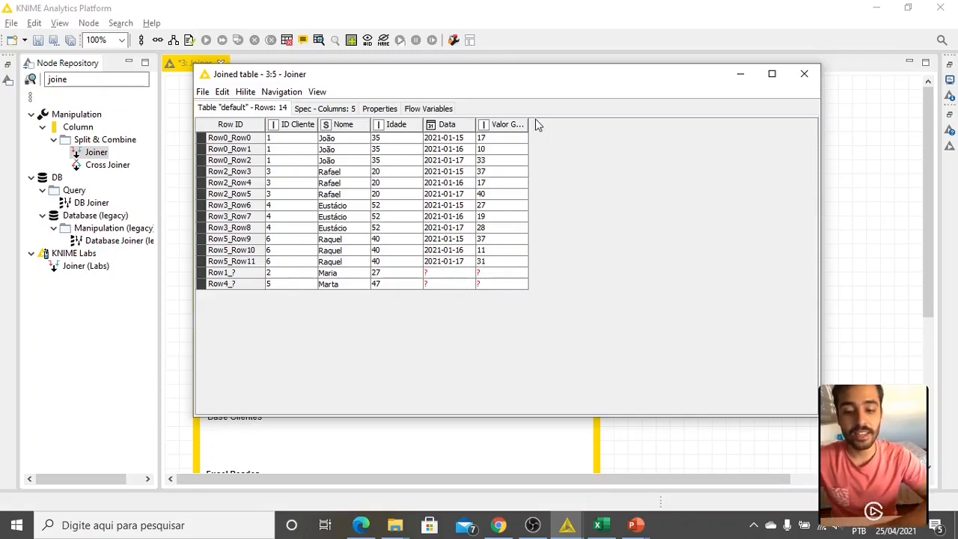
drag(528, 125, 575, 124)
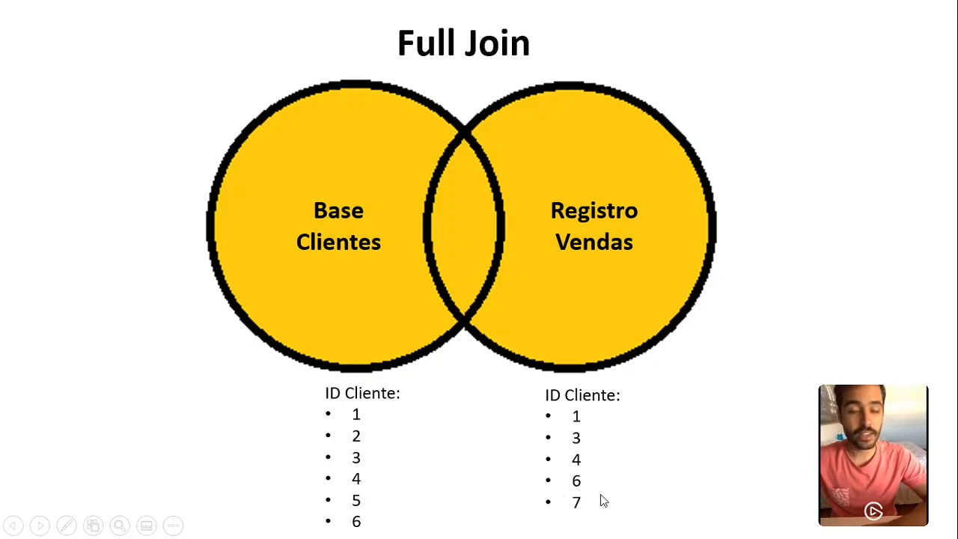
click(558, 502)
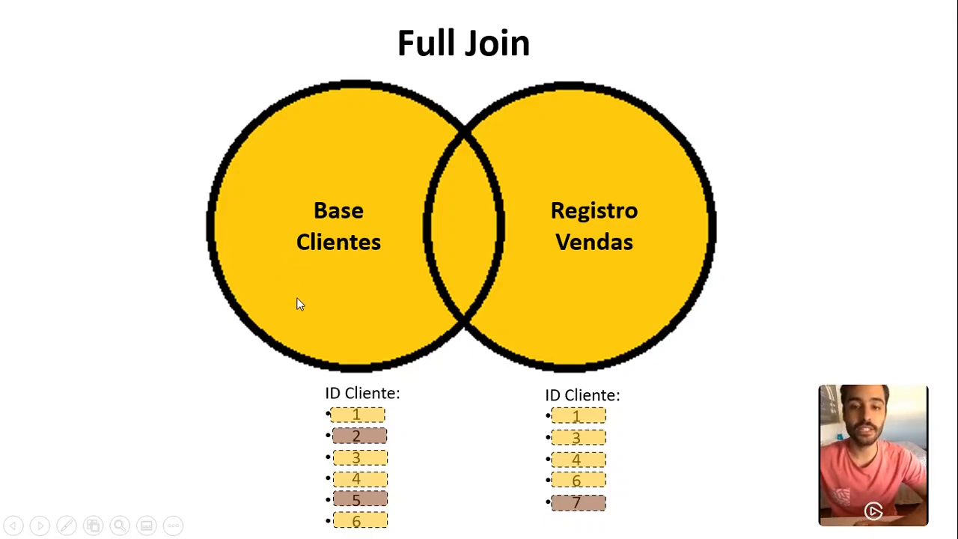
Step: Switch to KNIME, stop the Joiner from removing the bottom input's joining columns, and apply the settings with a node reset
key(alt+Tab)
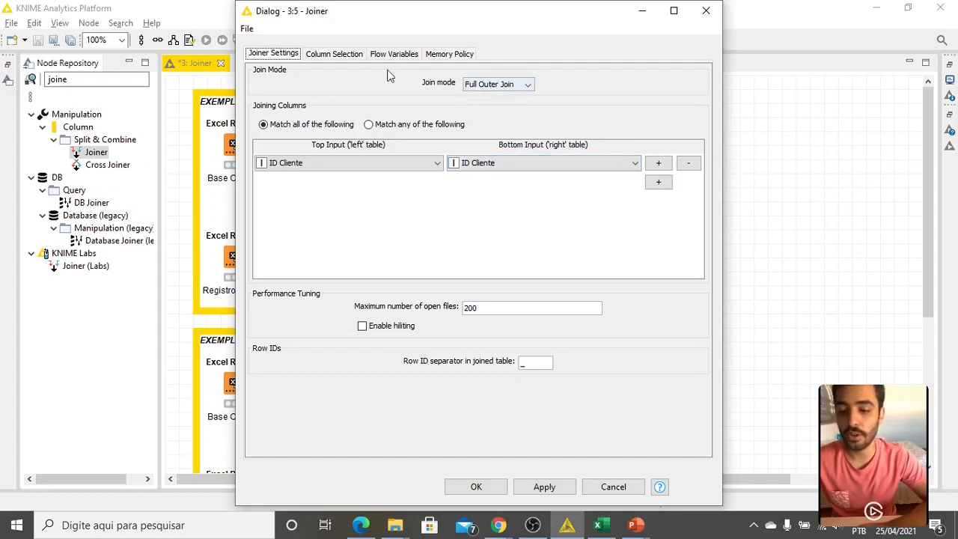
click(348, 55)
drag(709, 159, 708, 216)
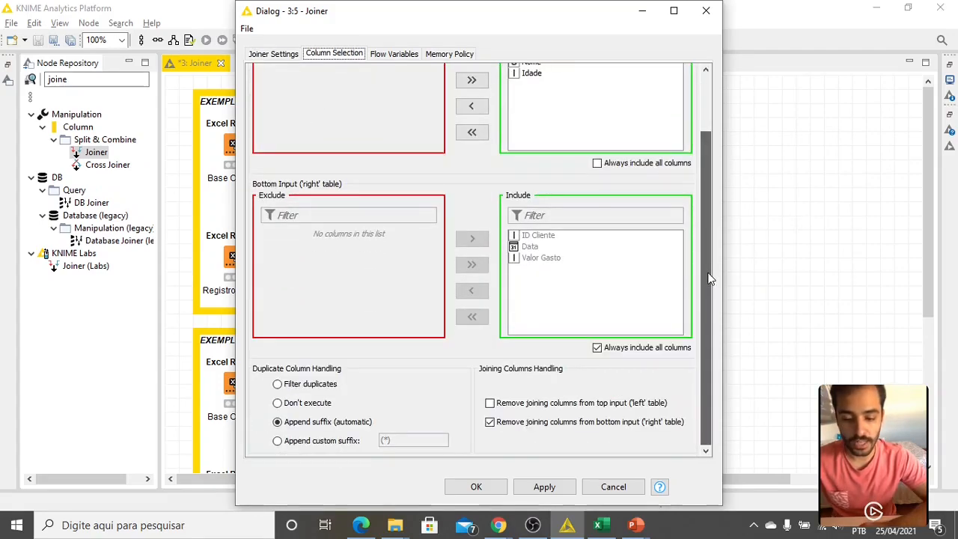
click(491, 424)
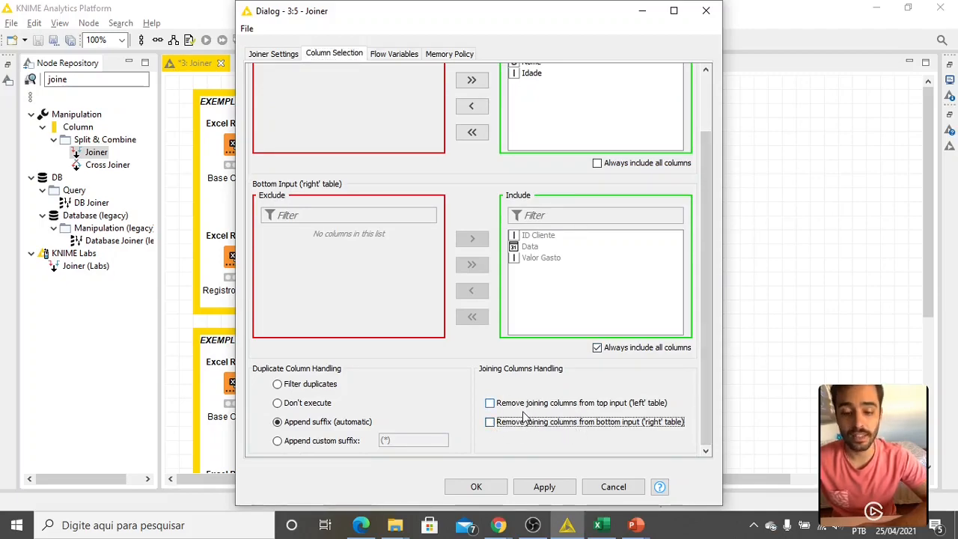
click(479, 486)
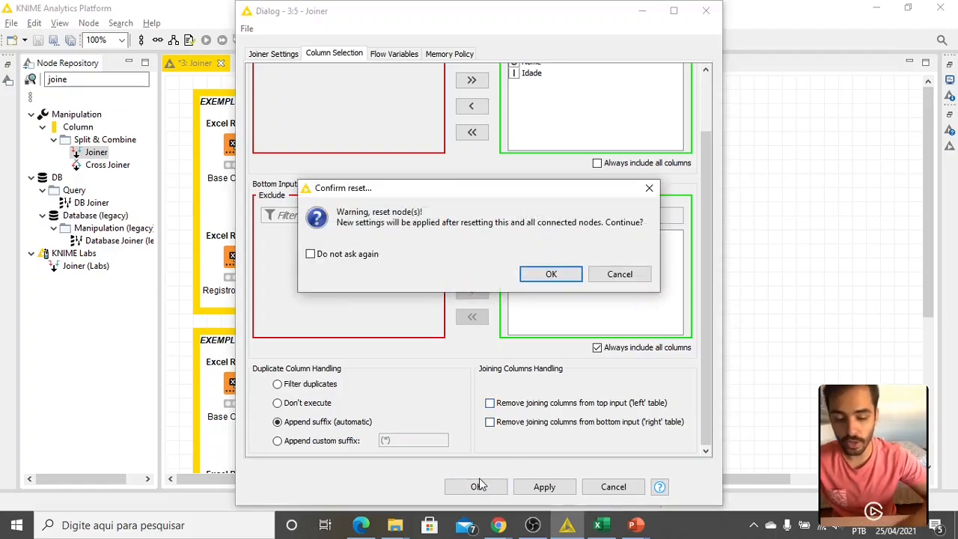
key(Return)
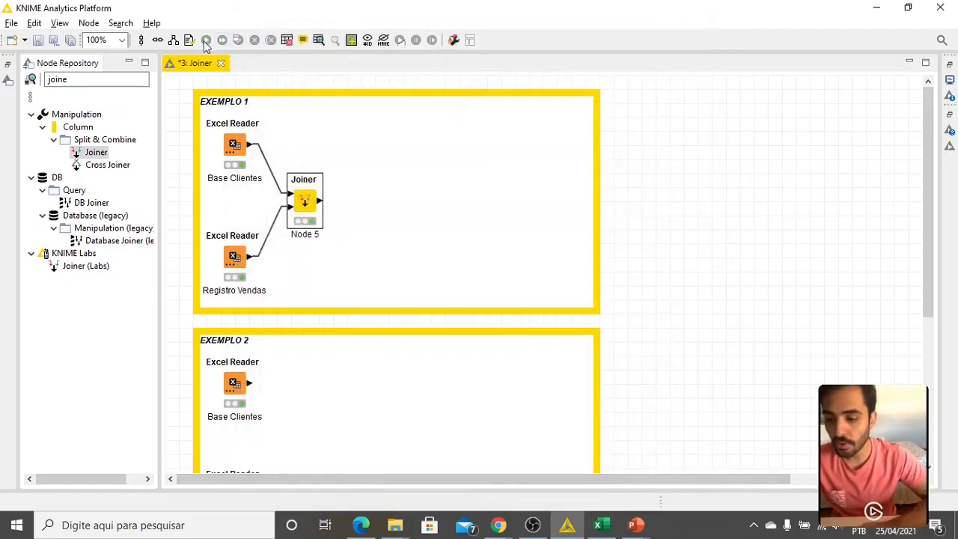
Step: Examine the Joiner node's joined table in EXEMPLO 1 with the Valor Gasto column widened
right_click(299, 193)
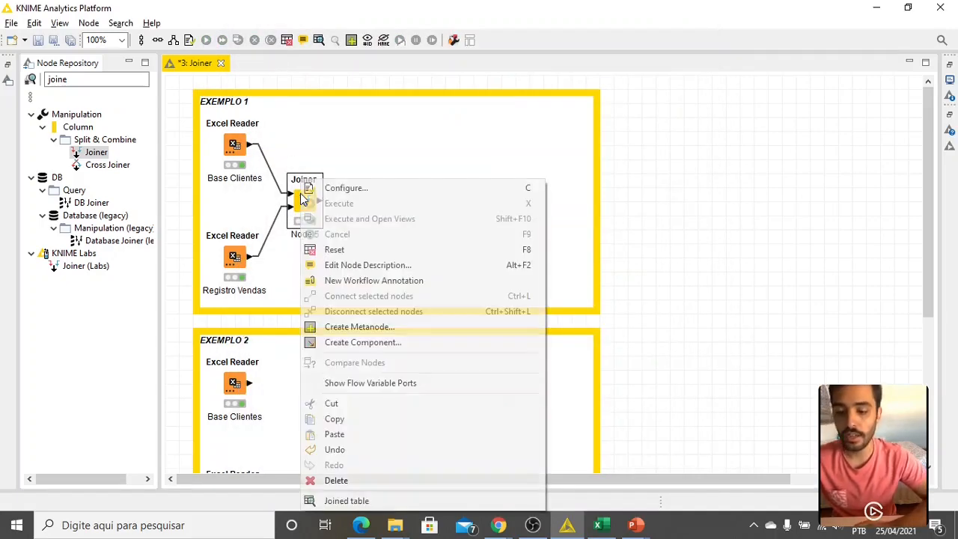
click(385, 503)
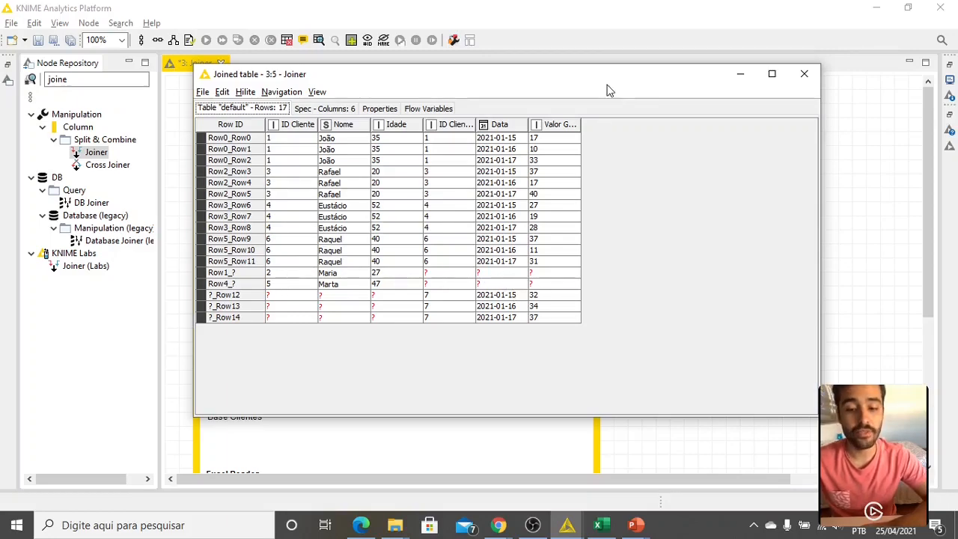
drag(581, 118, 614, 118)
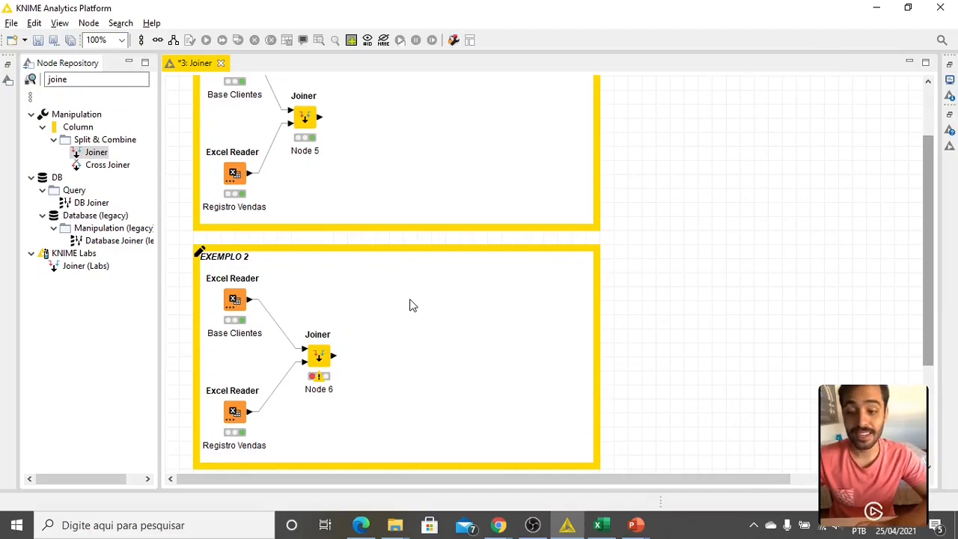
Step: Examine the Base Clientes table in EXEMPLO 2, comparing the ID Cliente values for São Paulo and Belo Horizonte
click(234, 302)
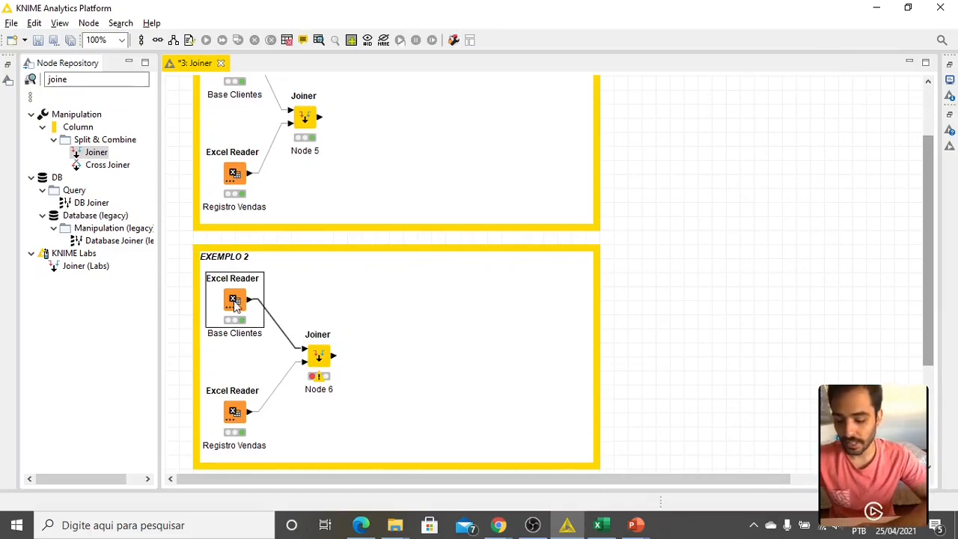
key(shift+F6)
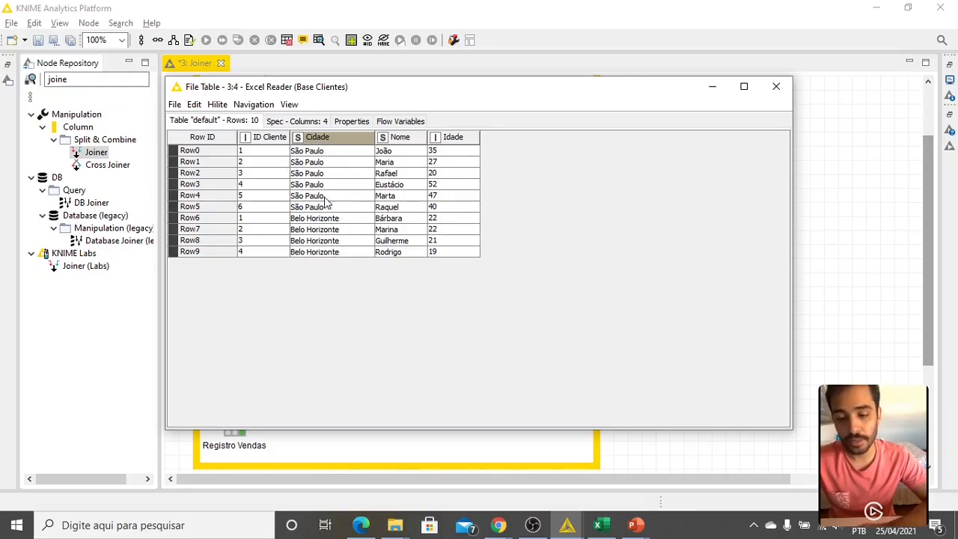
drag(275, 153, 276, 252)
click(301, 219)
click(279, 219)
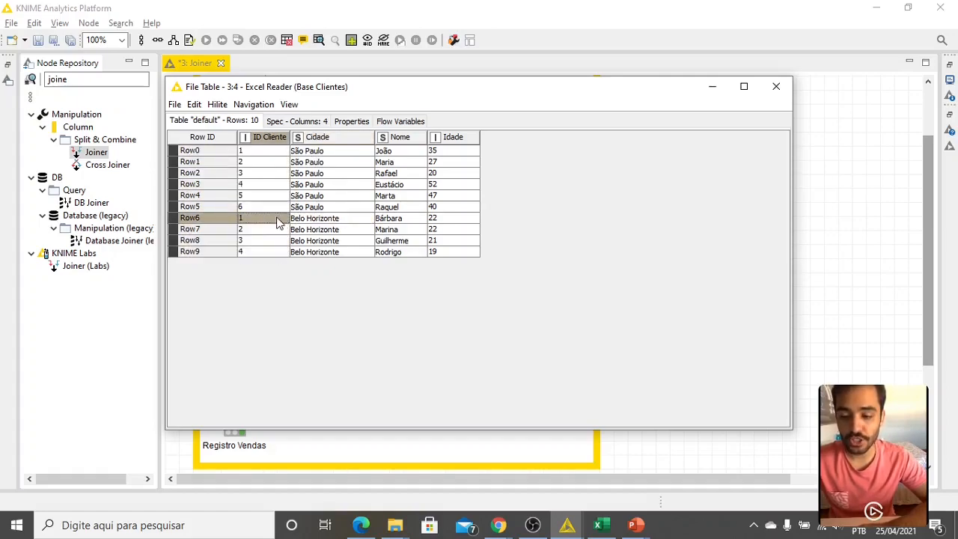
Step: Close the Base Clientes table and examine the Registro Vendas table in EXEMPLO 2, checking the Belo Horizonte rows in Cidade
click(268, 154)
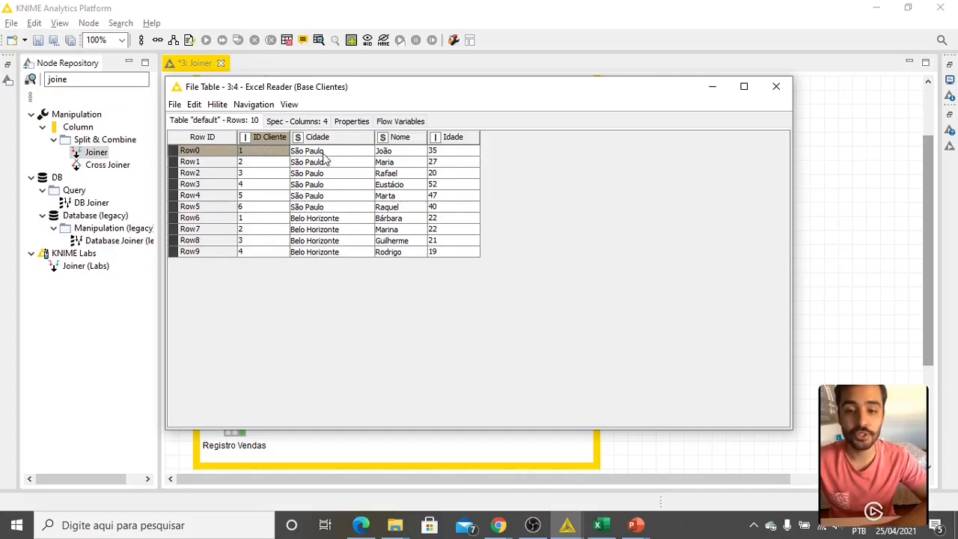
click(776, 87)
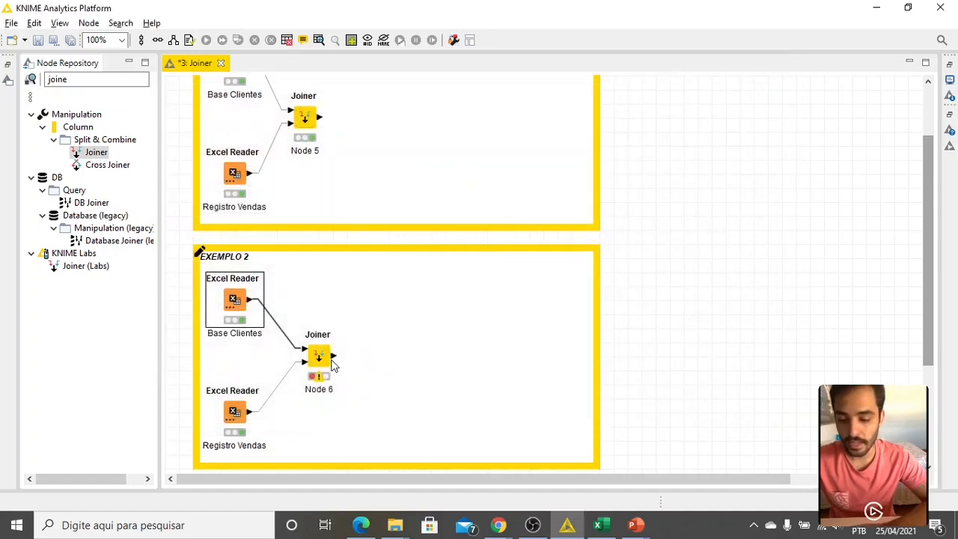
click(233, 417)
click(235, 398)
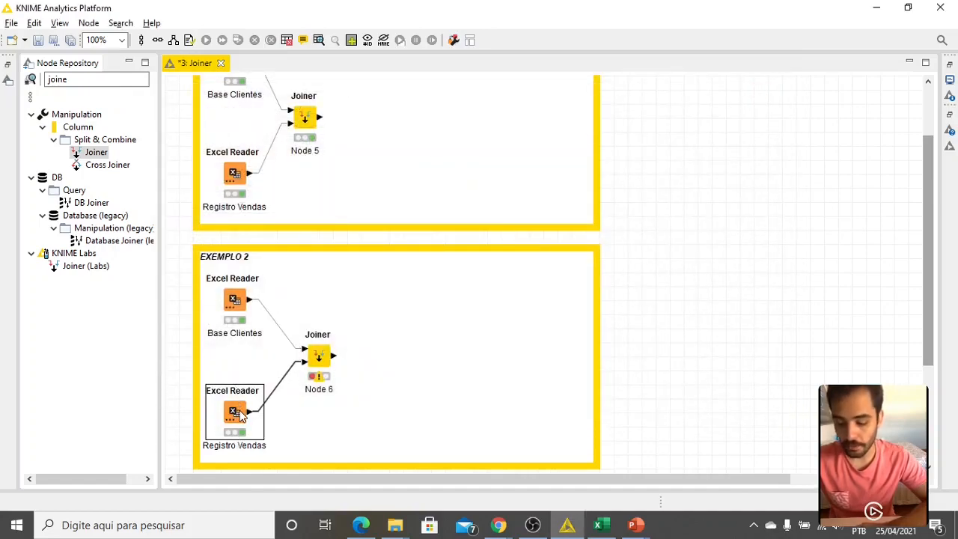
key(shift+F6)
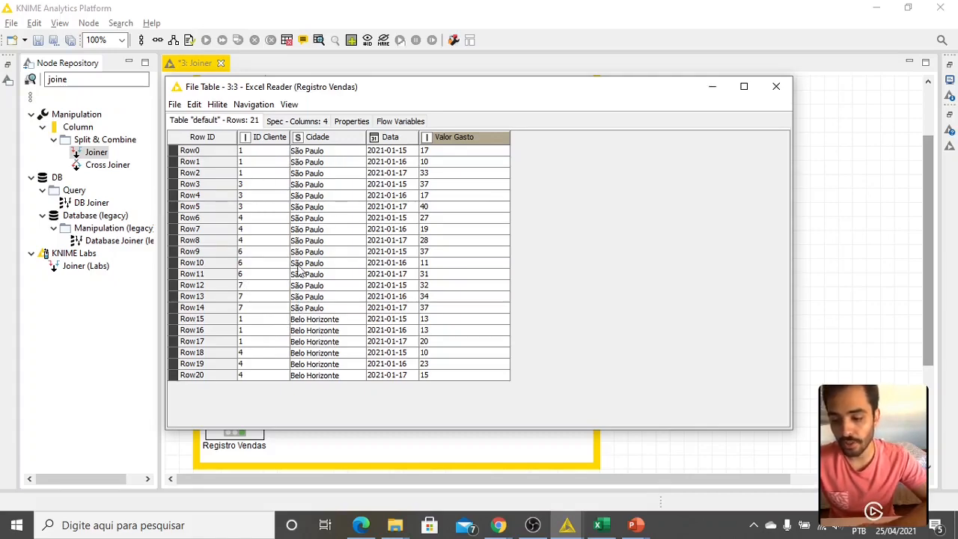
click(330, 322)
click(335, 331)
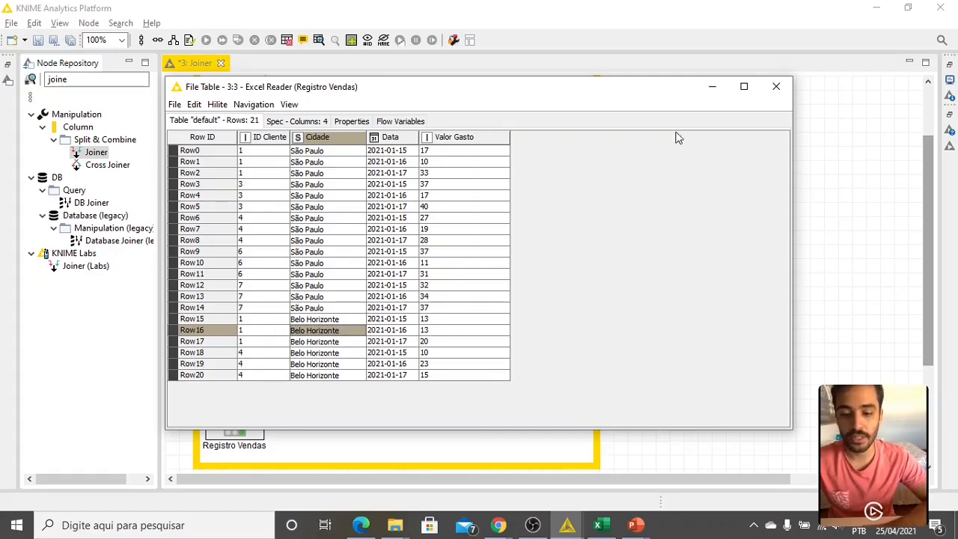
click(765, 94)
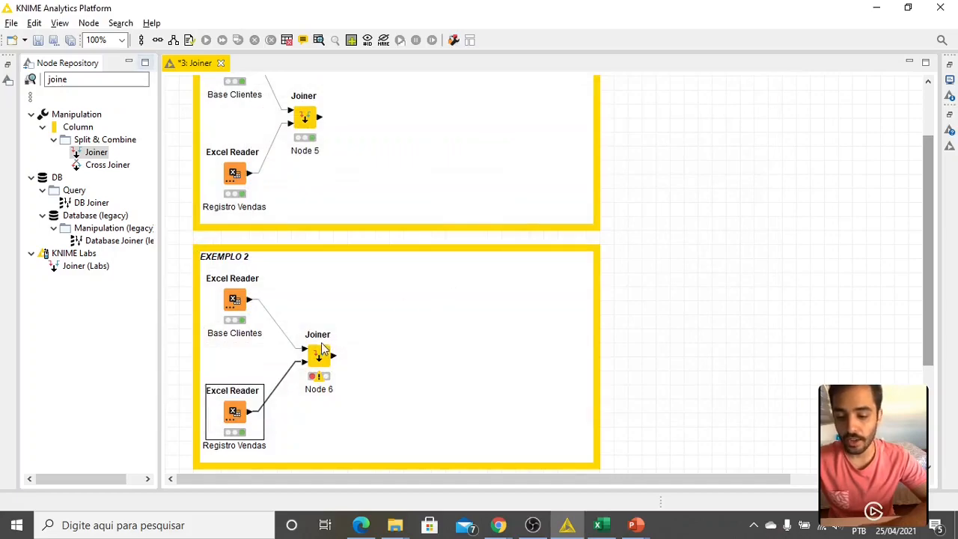
Step: Configure the EXEMPLO 2 Joiner with a matching criterion pairing ID Cliente in the top input with ID Cliente in the bottom input
double_click(324, 355)
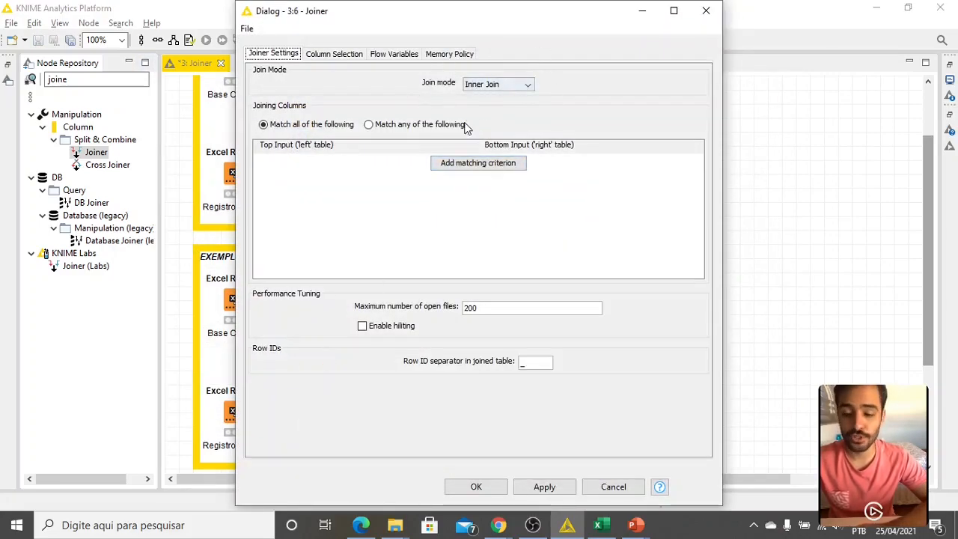
click(472, 163)
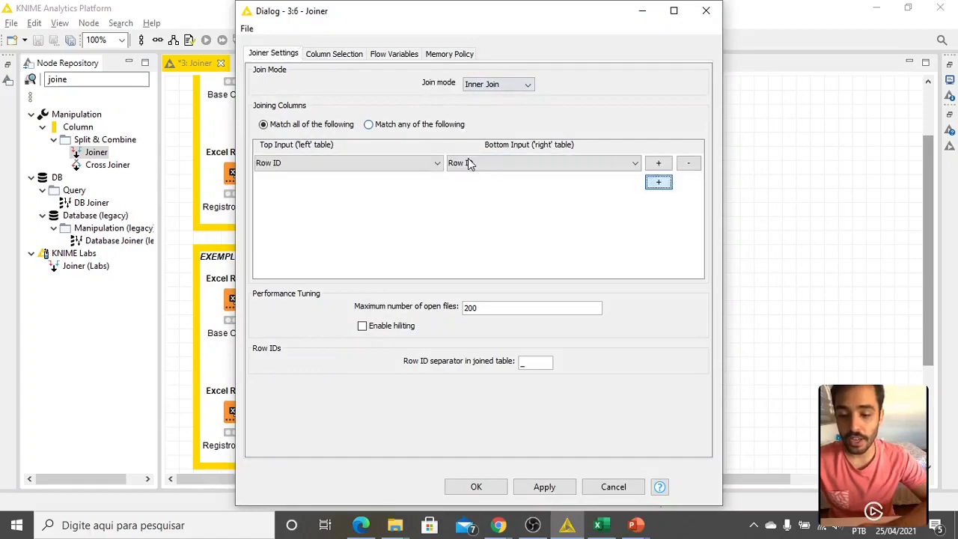
click(419, 164)
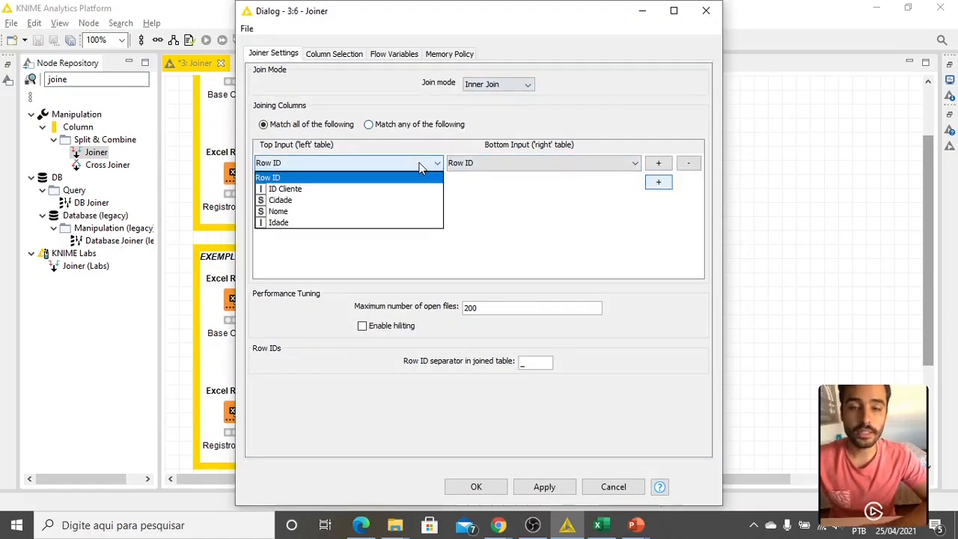
click(359, 189)
click(530, 163)
click(502, 188)
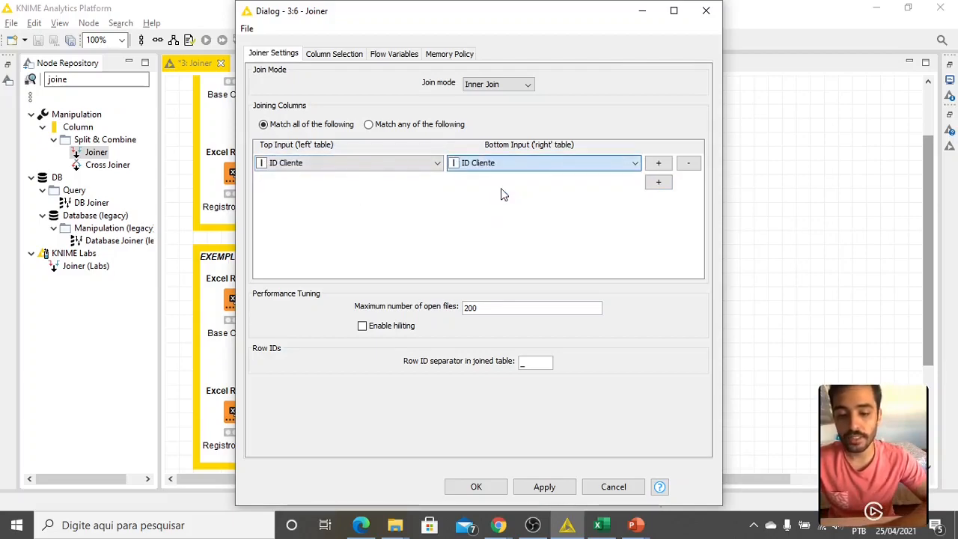
Step: Add a second matching criterion pairing Cidade in both inputs, and confirm the Joiner settings
click(659, 183)
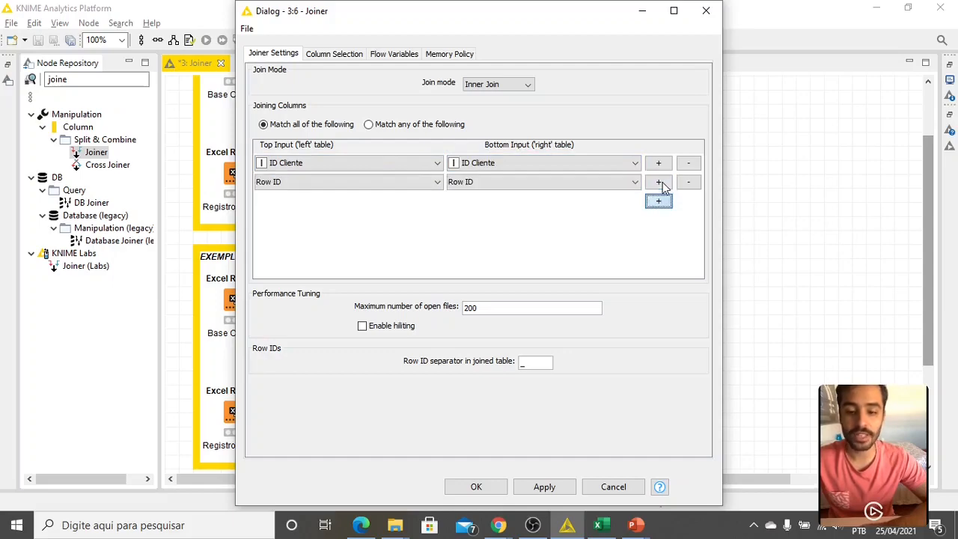
click(394, 184)
click(385, 217)
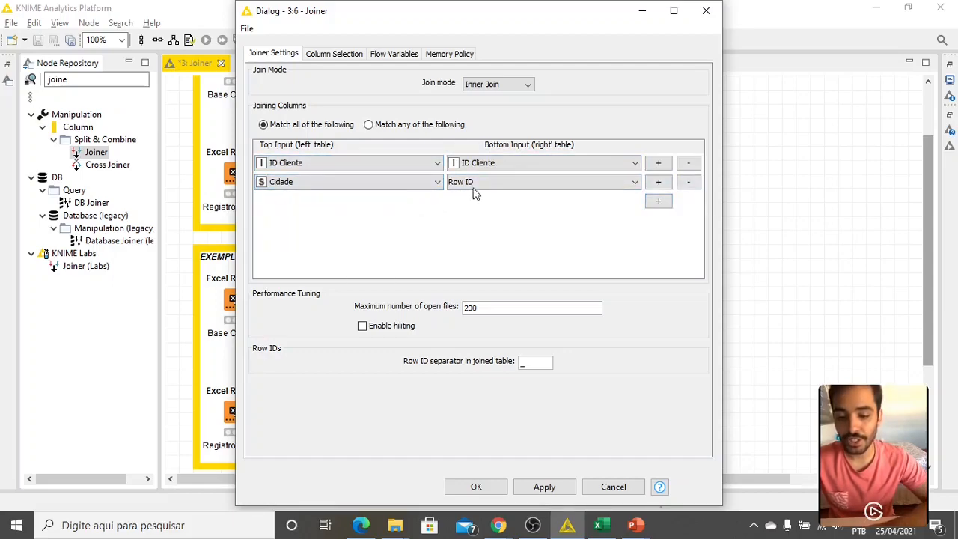
click(477, 184)
click(495, 217)
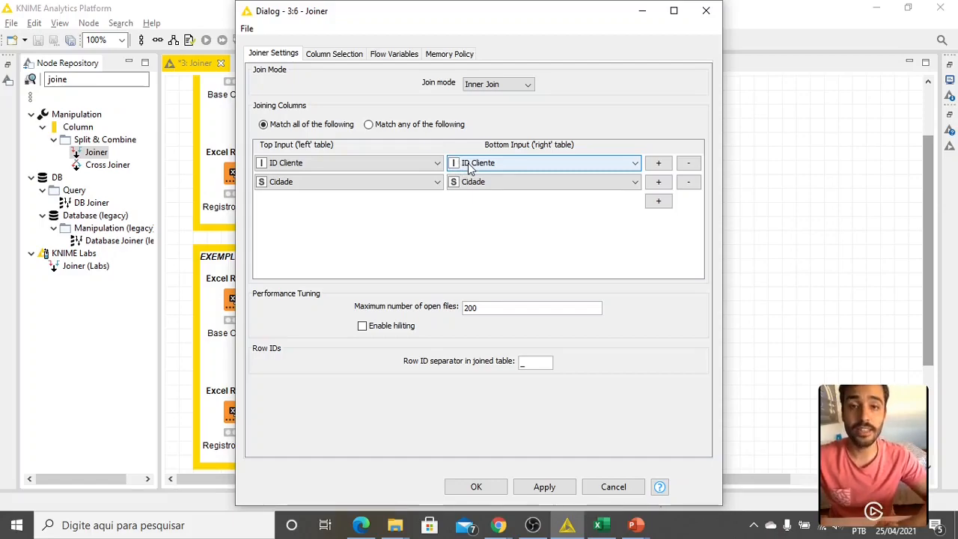
click(474, 488)
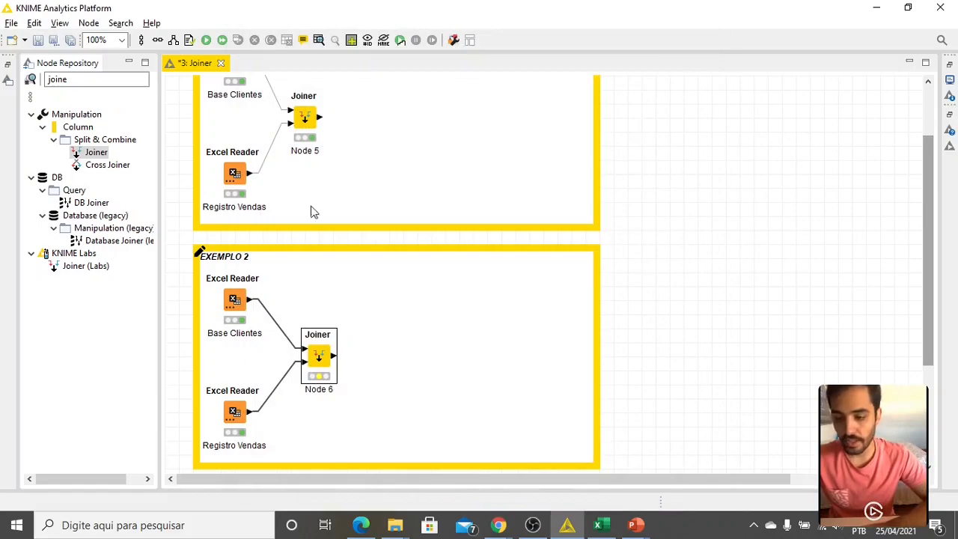
Step: Execute the EXEMPLO 2 Joiner and examine the São Paulo rows for ID Cliente 1 in its joined table, widening the Valor Gasto column
right_click(331, 358)
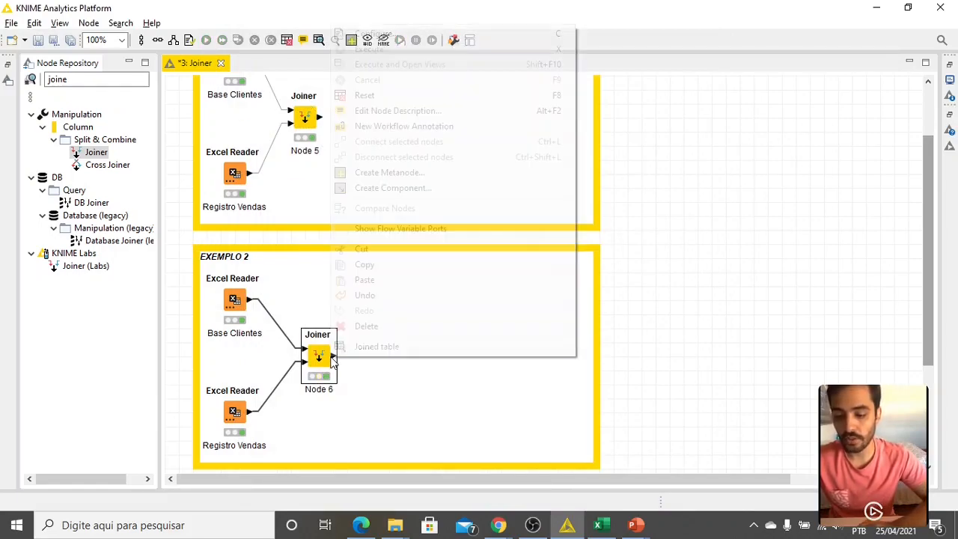
click(355, 346)
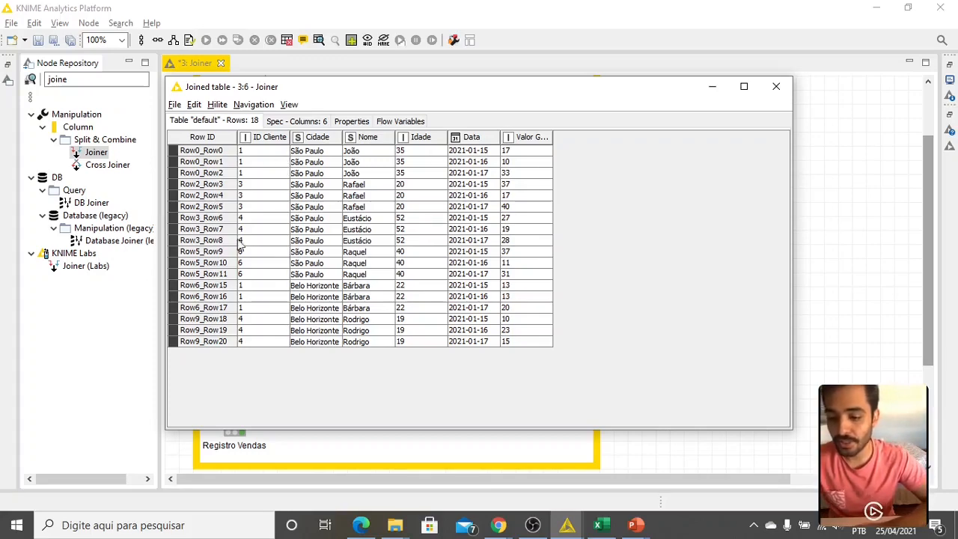
click(264, 156)
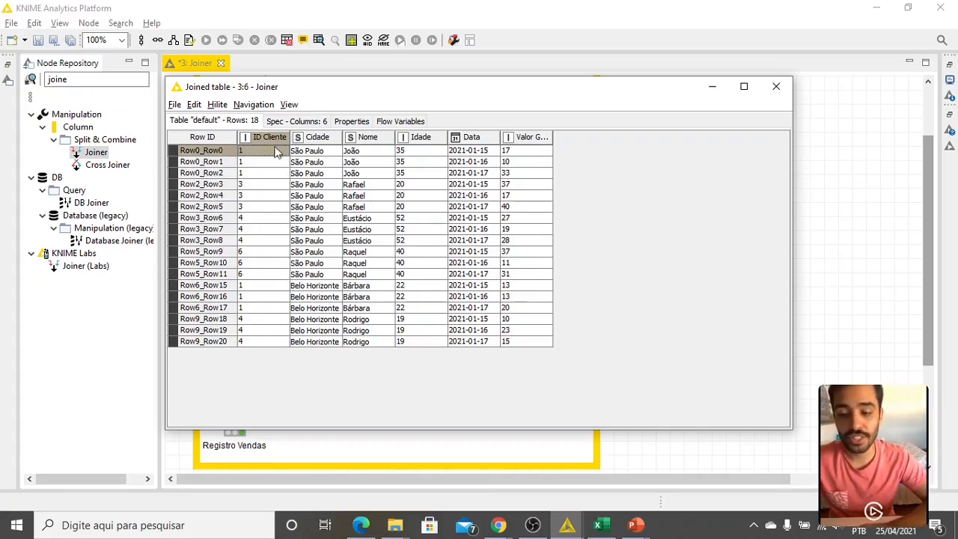
drag(255, 154, 257, 178)
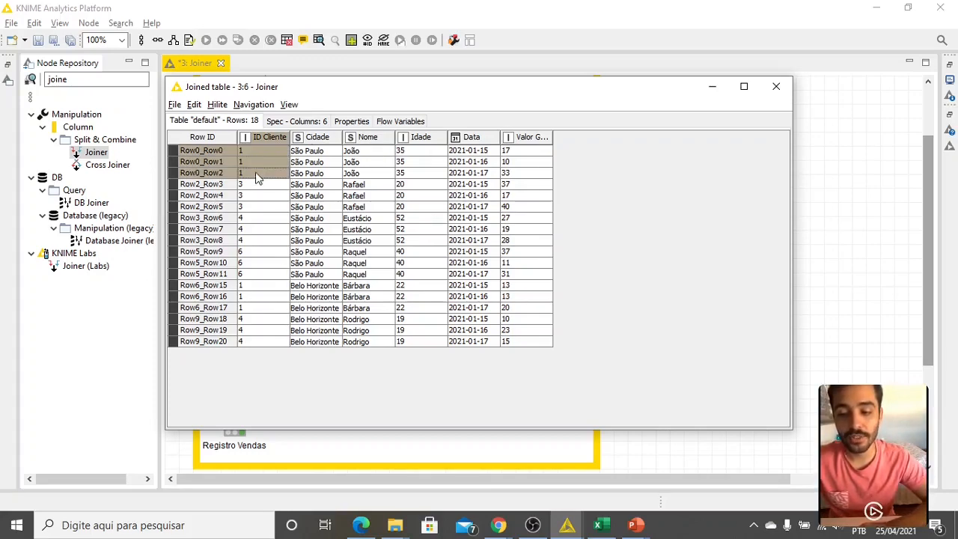
click(317, 166)
click(366, 163)
mouse_move(364, 159)
mouse_down()
mouse_move(363, 173)
mouse_move(365, 160)
mouse_up()
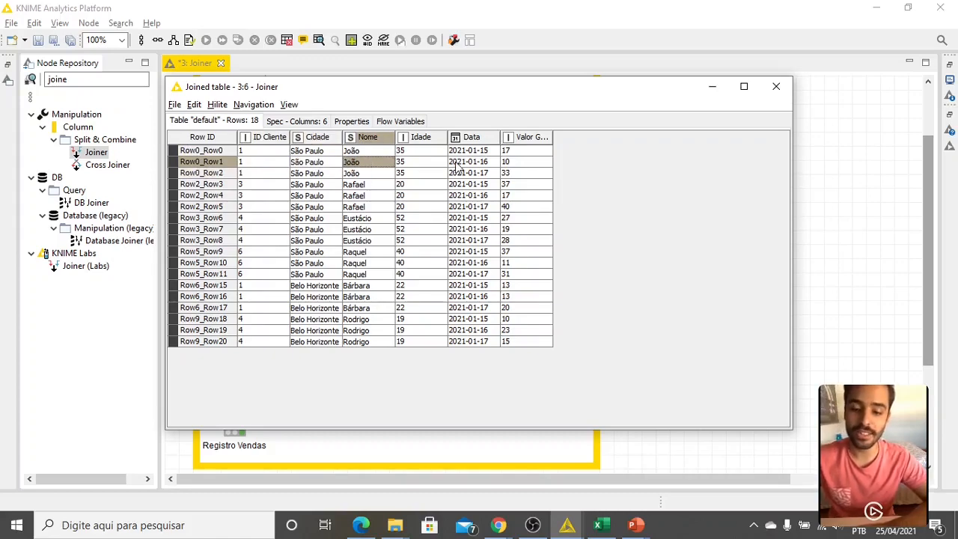
drag(474, 152, 472, 179)
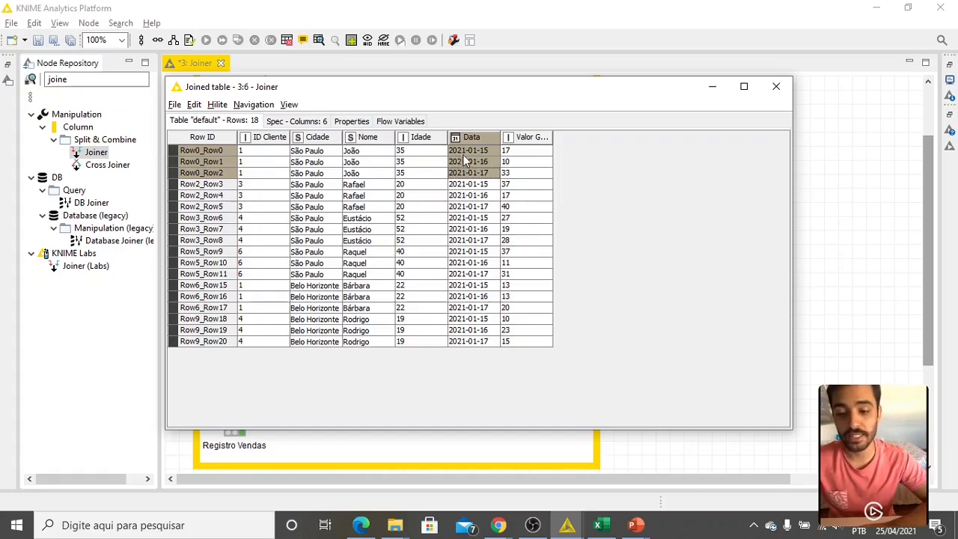
drag(553, 137, 581, 138)
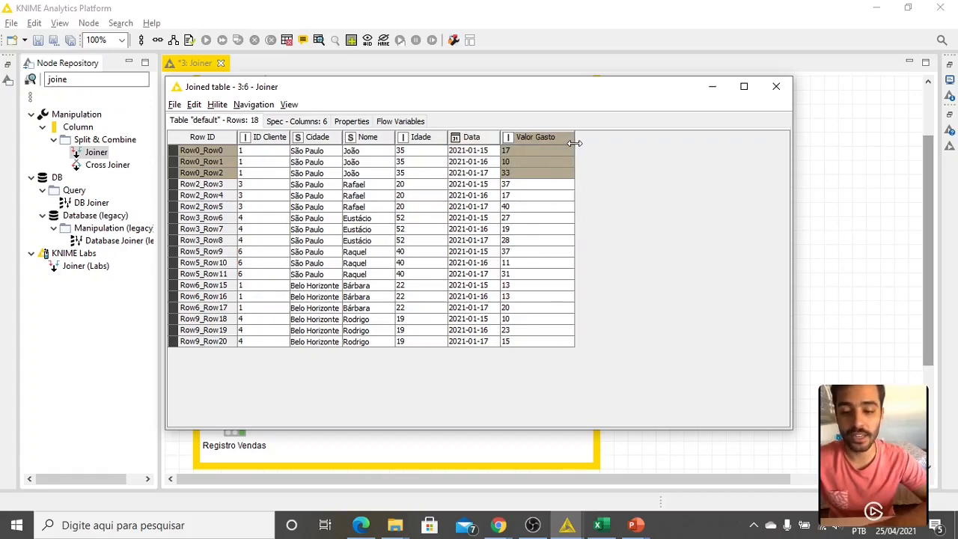
Step: Compare the joined rows for ID Cliente 1 in São Paulo and Belo Horizonte, then close the table and deselect the Joiner
drag(249, 151, 249, 176)
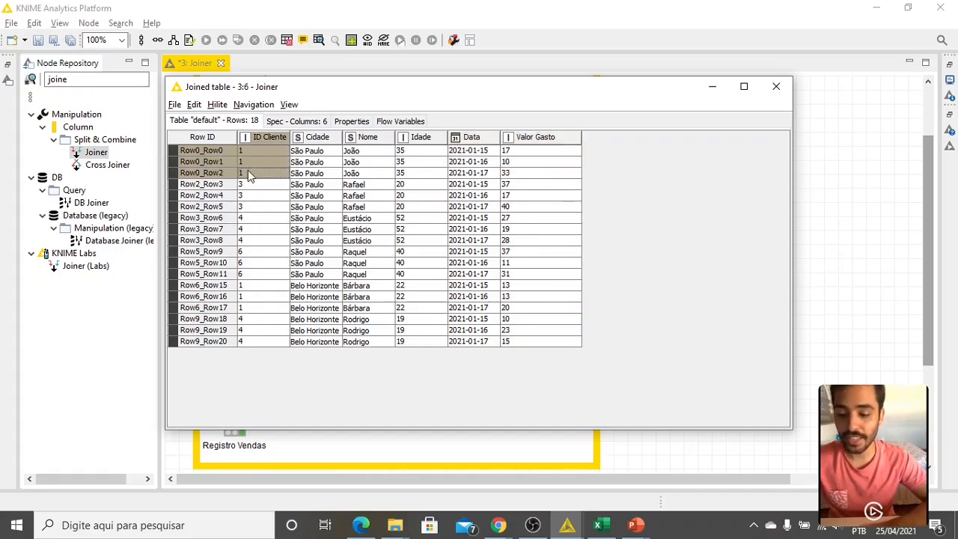
click(254, 286)
click(313, 287)
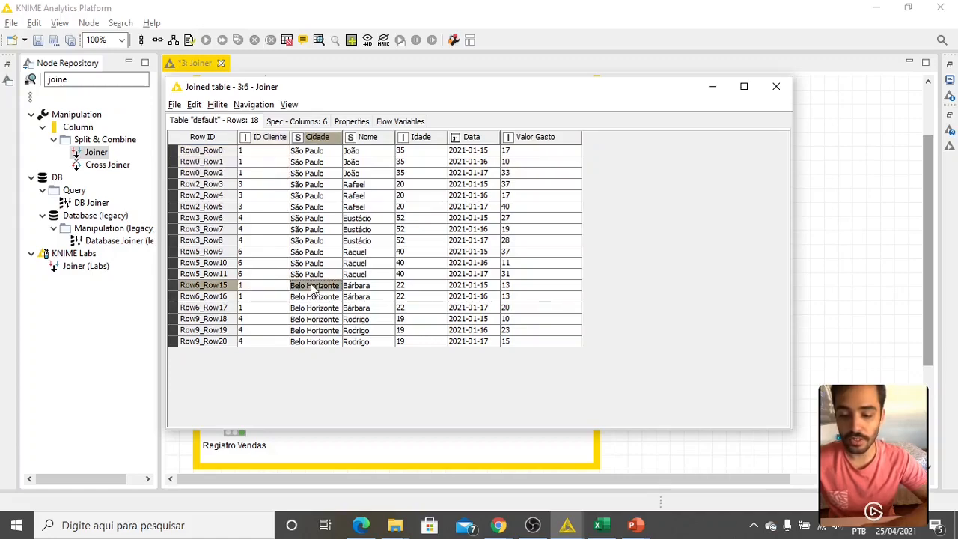
click(363, 288)
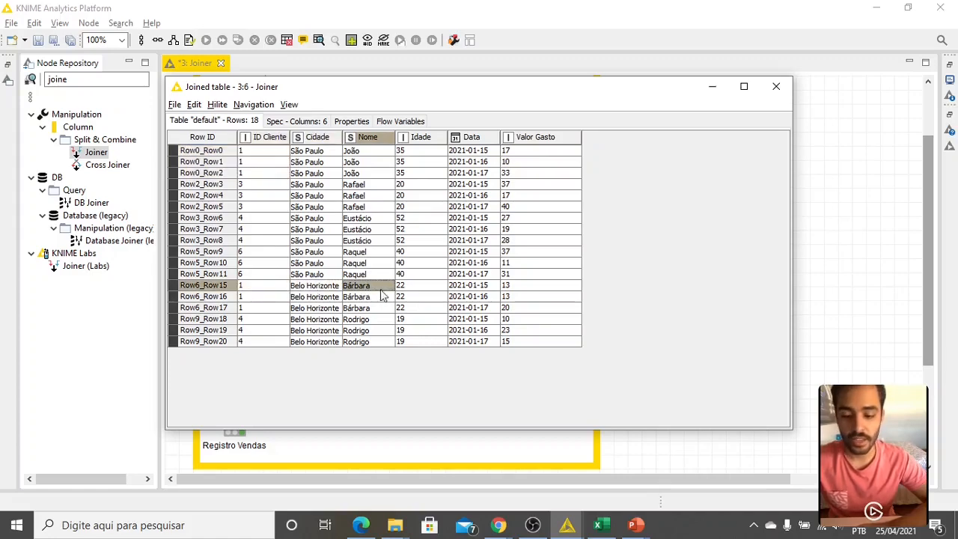
drag(465, 288, 525, 298)
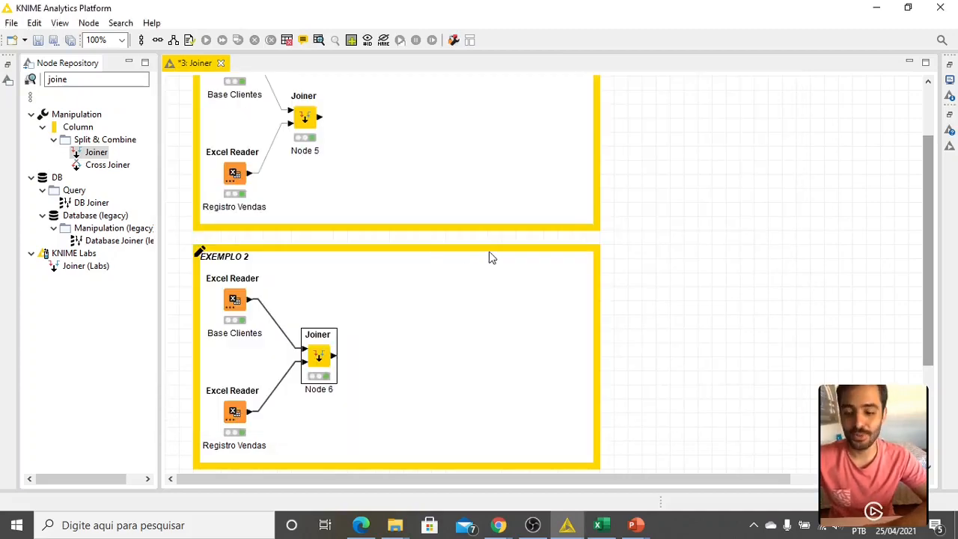
click(377, 242)
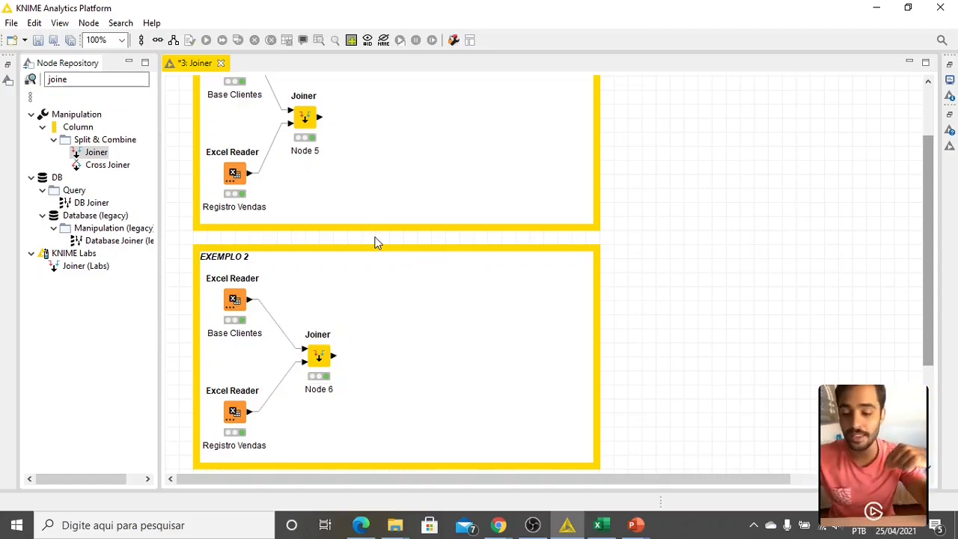